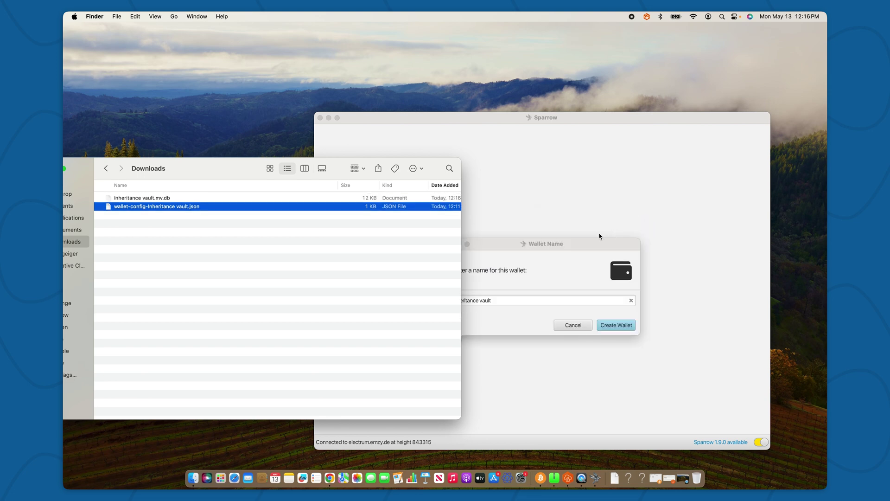
# - Move the Downloads window aside and create the Inheritance vault wallet with no password
pyautogui.moveTo(157, 173); pyautogui.dragTo(269, 174)
pyautogui.click(166, 170)
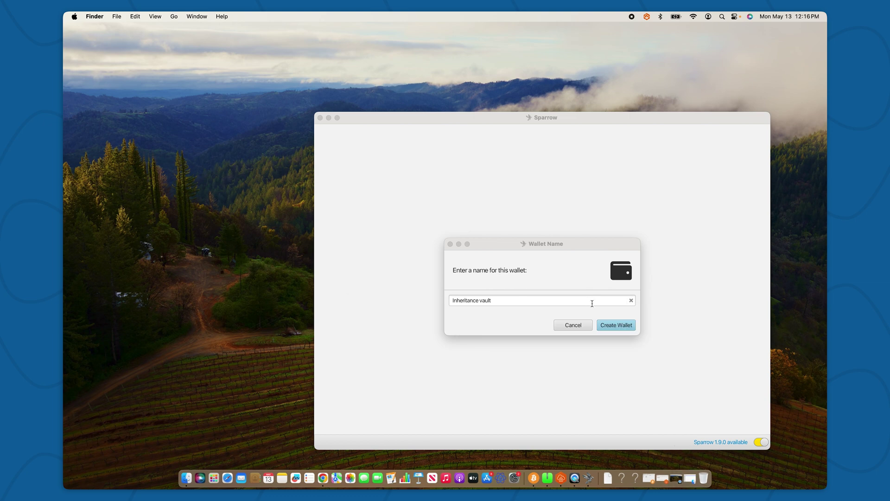
pyautogui.click(612, 325)
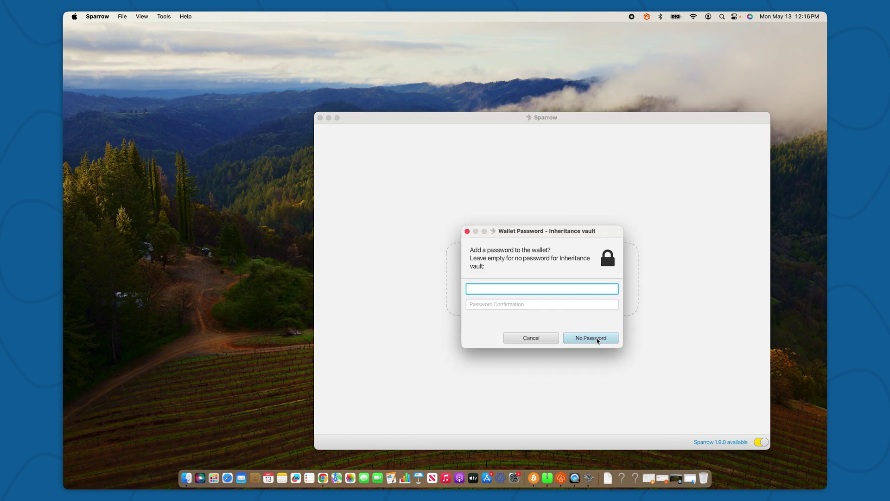
pyautogui.click(598, 340)
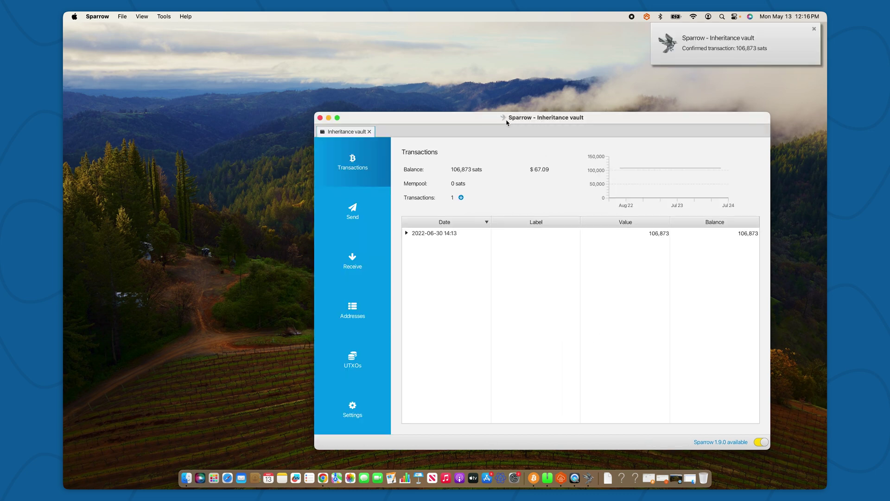
# - Build a transaction labelled 'test' sending the maximum 102,518 sats to the pasted address
pyautogui.moveTo(438, 122); pyautogui.dragTo(365, 119)
pyautogui.click(372, 233)
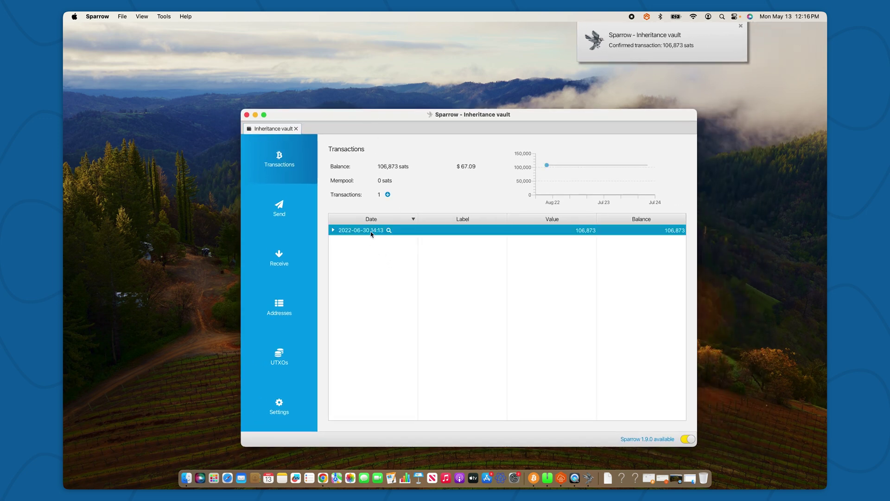
pyautogui.click(278, 207)
pyautogui.click(397, 167)
pyautogui.write('3BHQyADjGQYSZGCCqd35VwEqv1byQkupLx')
pyautogui.click(394, 186)
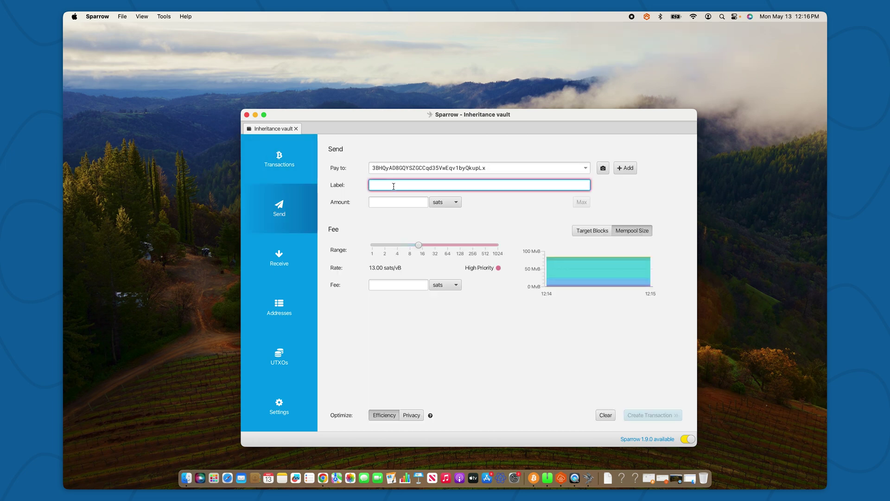
pyautogui.write('test')
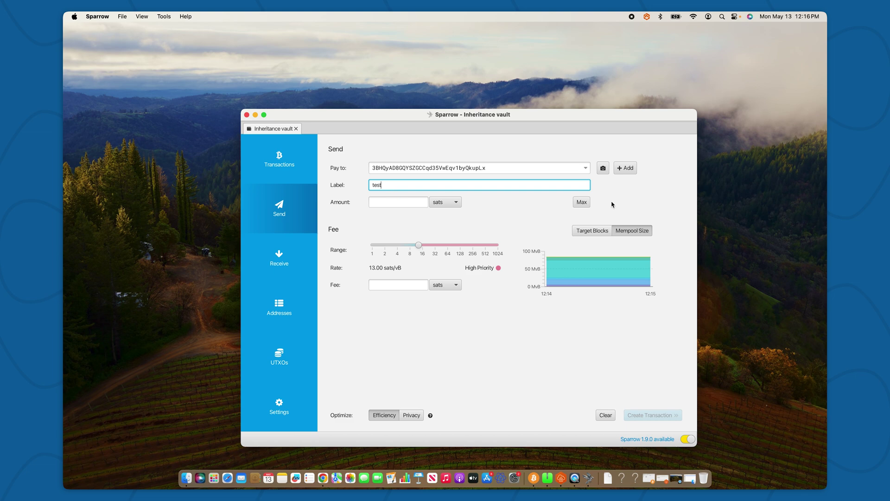
pyautogui.click(581, 202)
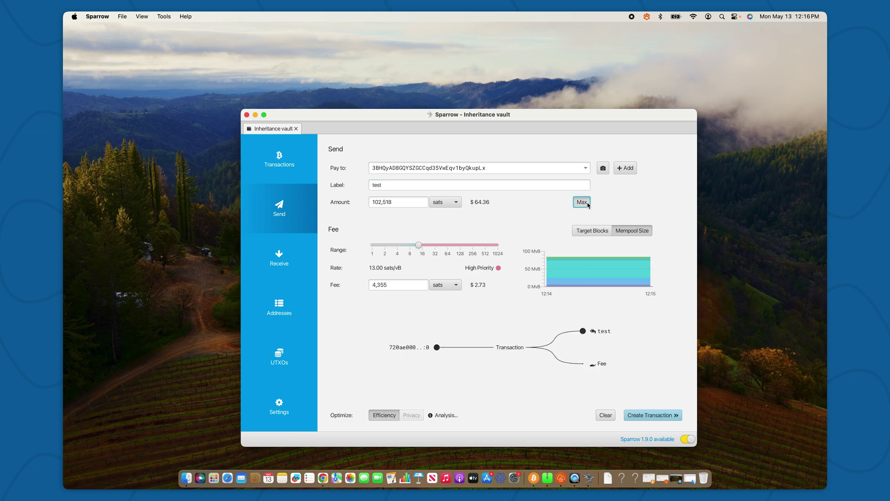
pyautogui.click(648, 416)
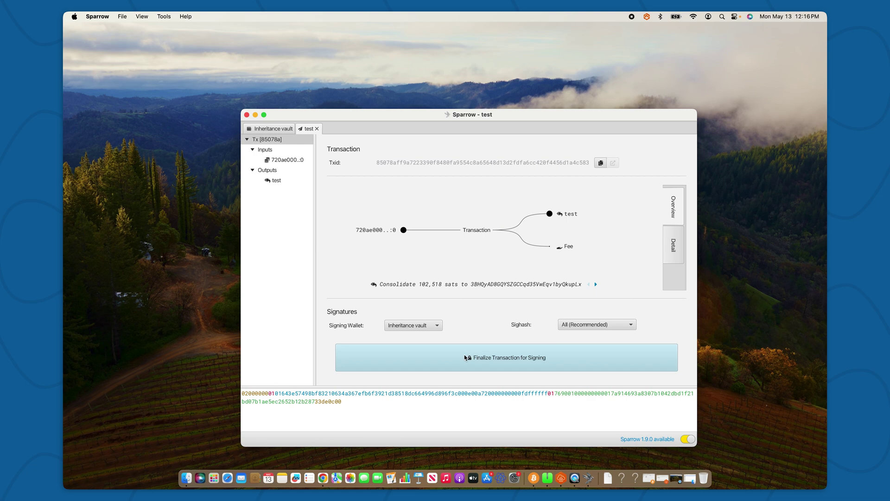
# - Finalize the test transaction and add the first signature from the Jade (Desoto keystore)
pyautogui.click(464, 357)
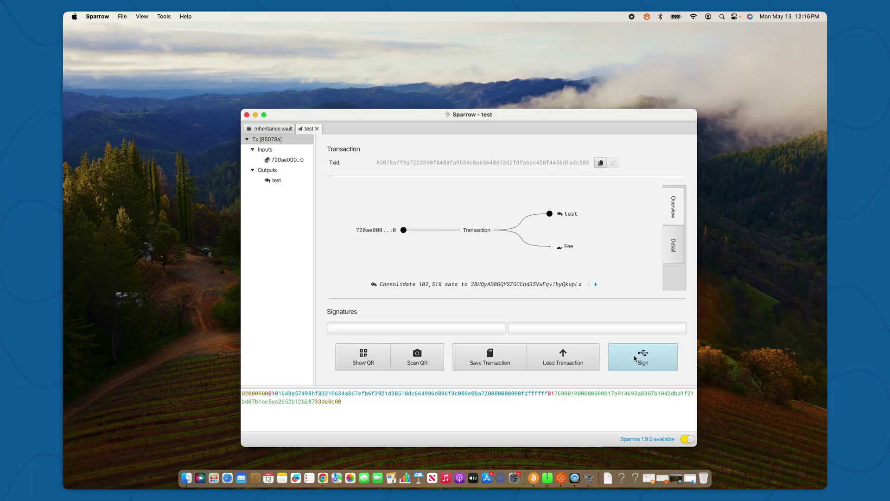
pyautogui.click(634, 355)
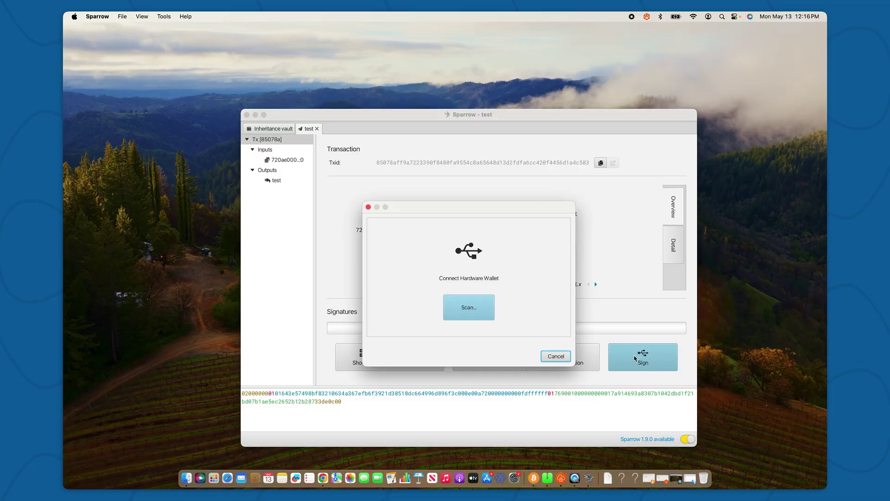
pyautogui.click(477, 308)
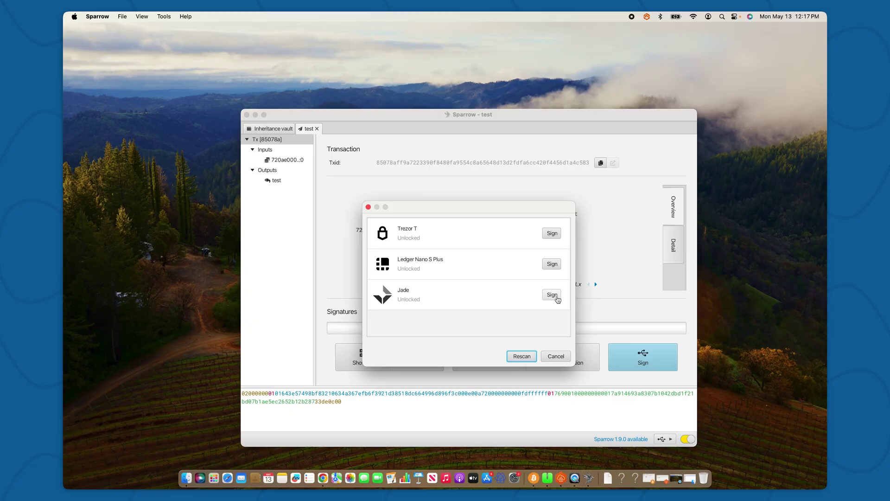
pyautogui.click(553, 295)
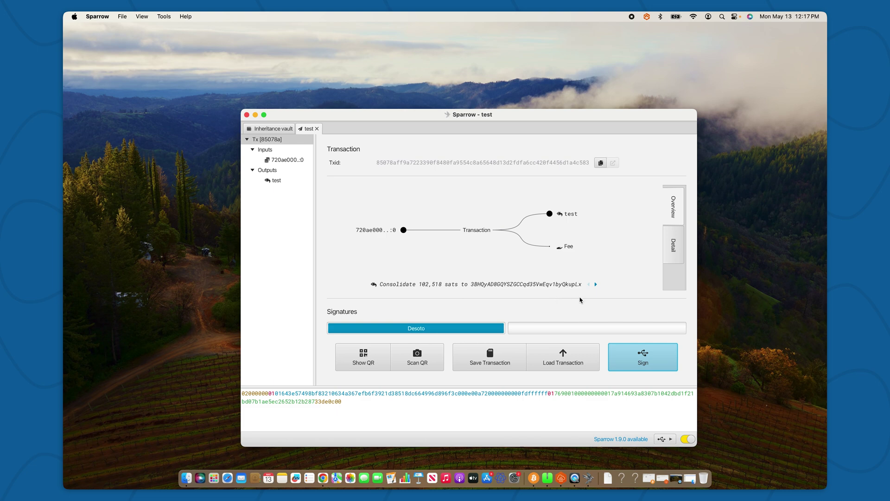
# - Add the second signature to the test transaction with the Trezor T
pyautogui.click(644, 357)
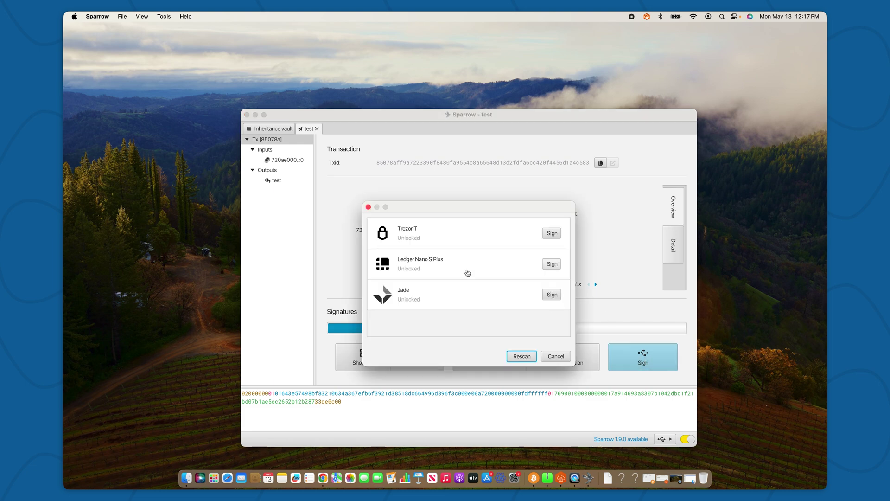
pyautogui.click(552, 234)
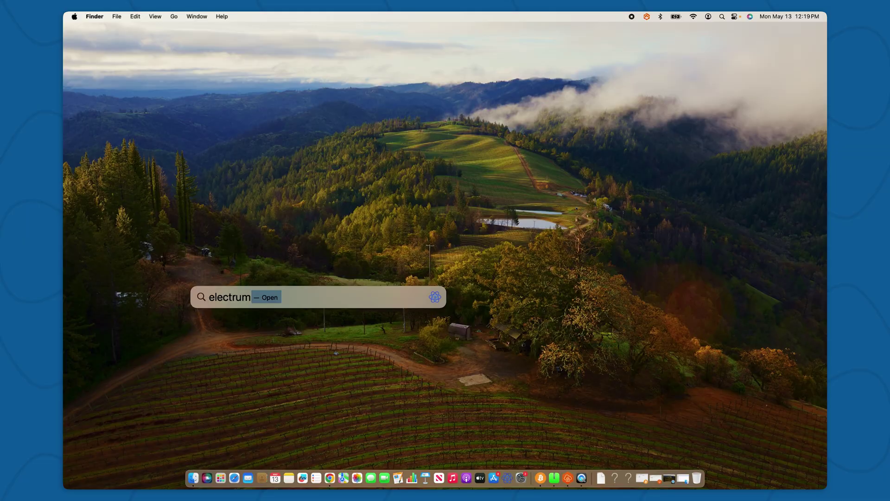
pyautogui.write('.org')
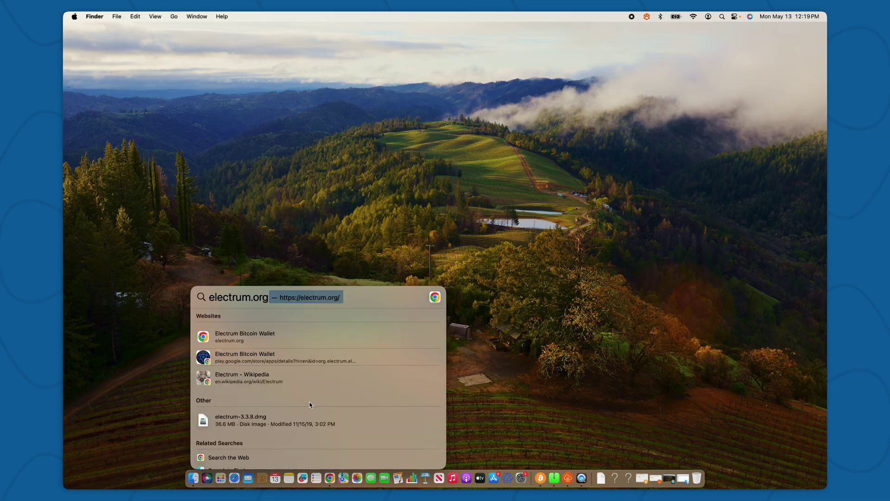
pyautogui.click(260, 333)
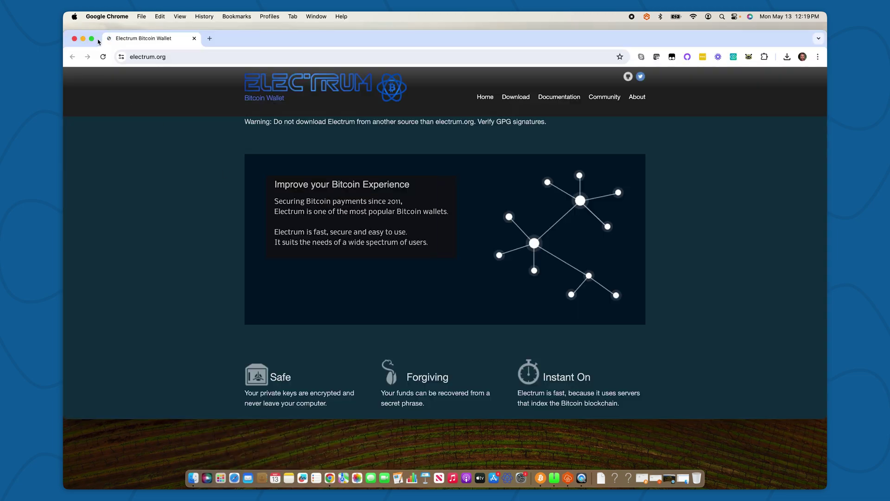
pyautogui.click(92, 39)
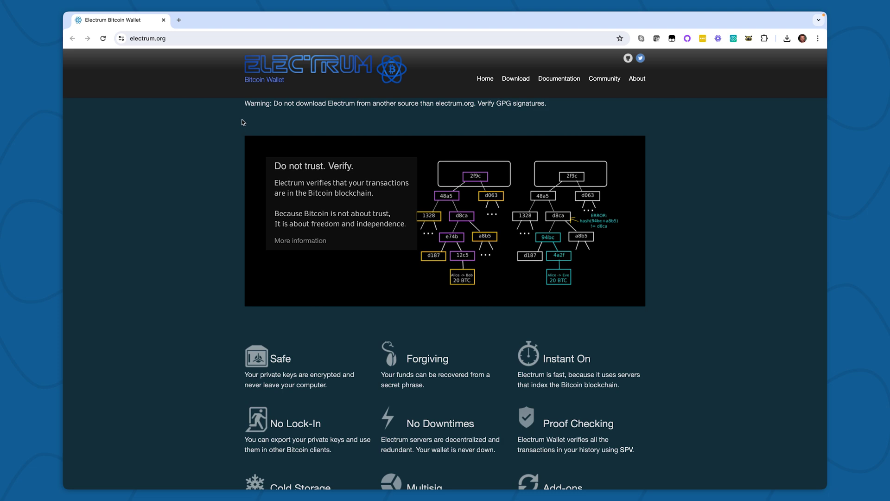
pyautogui.click(163, 20)
# - Launch Electrum from Spotlight search
pyautogui.click(313, 187)
pyautogui.press('super+space')
pyautogui.write('el')
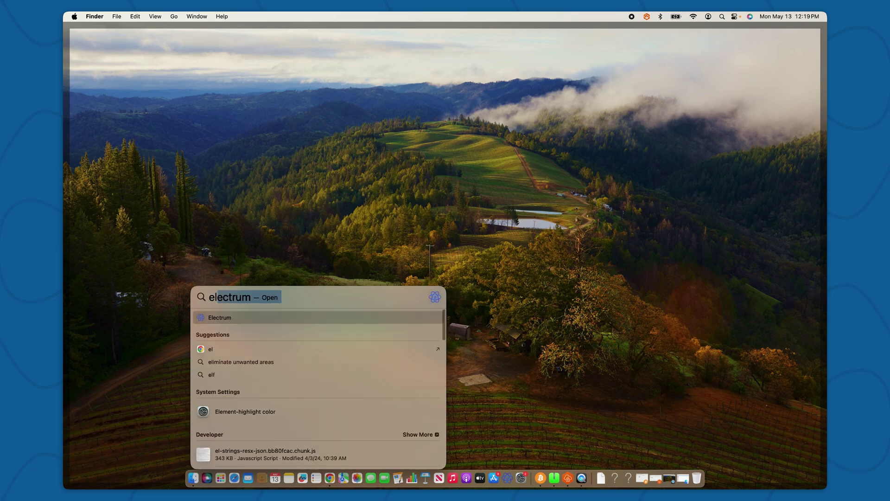
pyautogui.press('Return')
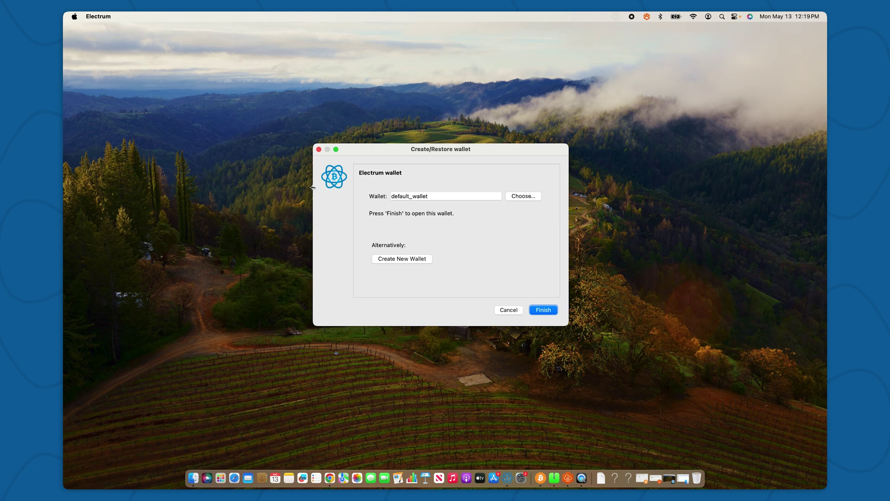
# - Name the new wallet 'inheritance' and set it up as a 2-of-3 multi-signature wallet
pyautogui.click(449, 197)
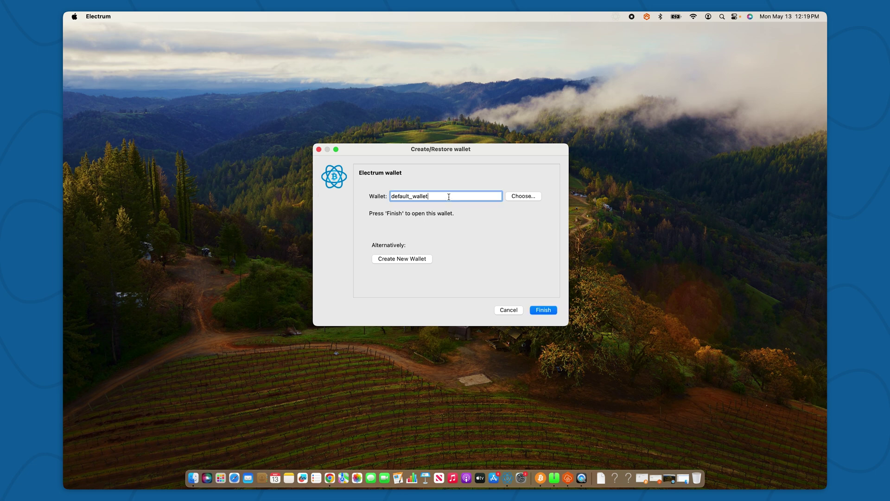
pyautogui.write('inheritance')
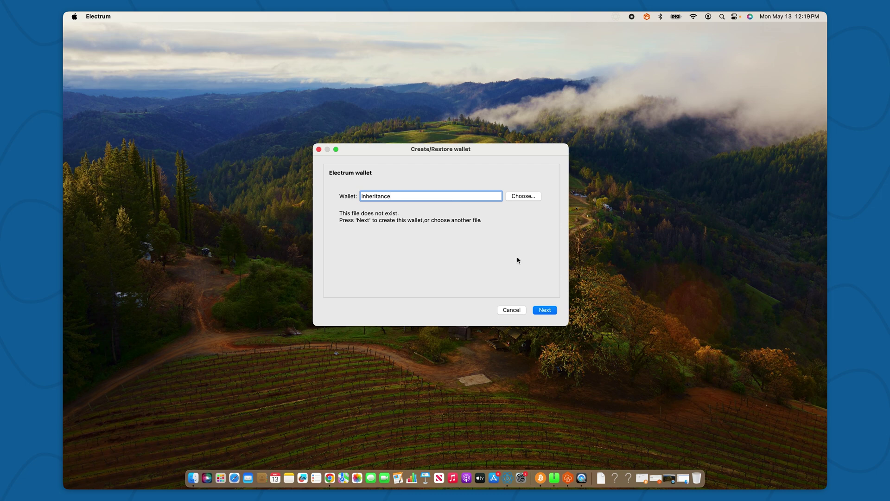
pyautogui.click(547, 310)
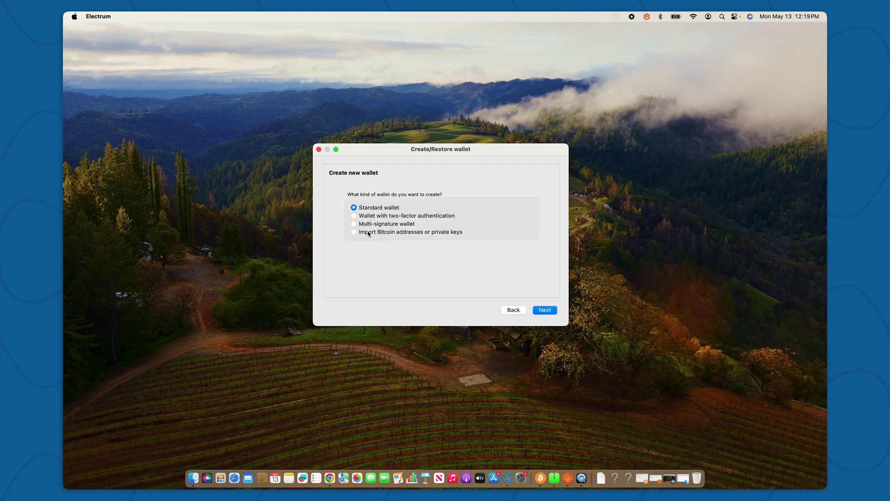
pyautogui.click(355, 224)
pyautogui.click(543, 310)
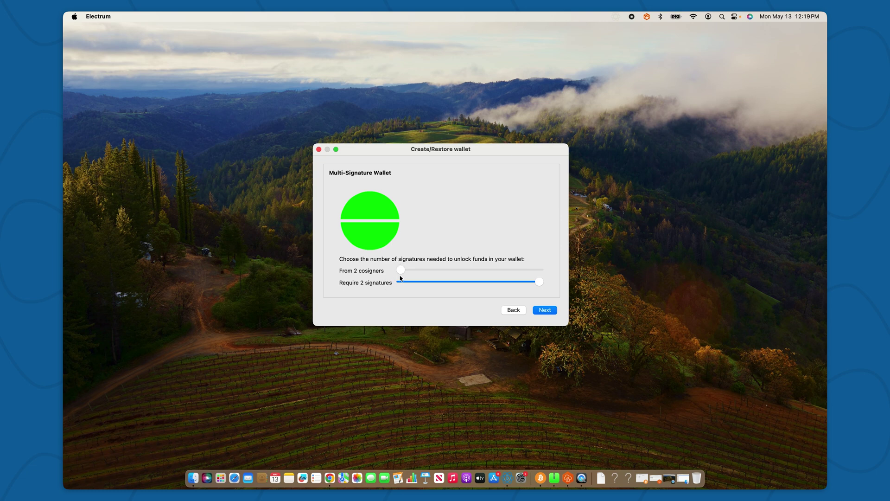
pyautogui.moveTo(400, 273)
pyautogui.mouseDown()
pyautogui.moveTo(414, 271)
pyautogui.moveTo(412, 283)
pyautogui.mouseUp()
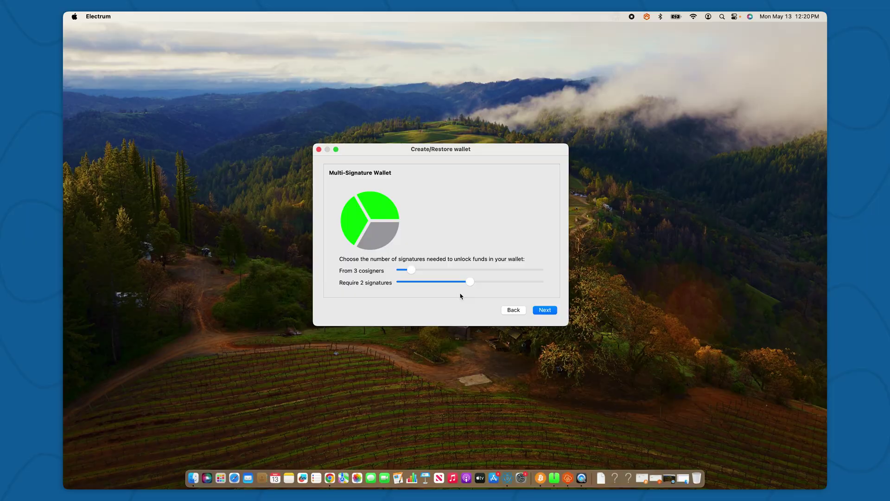
pyautogui.click(541, 310)
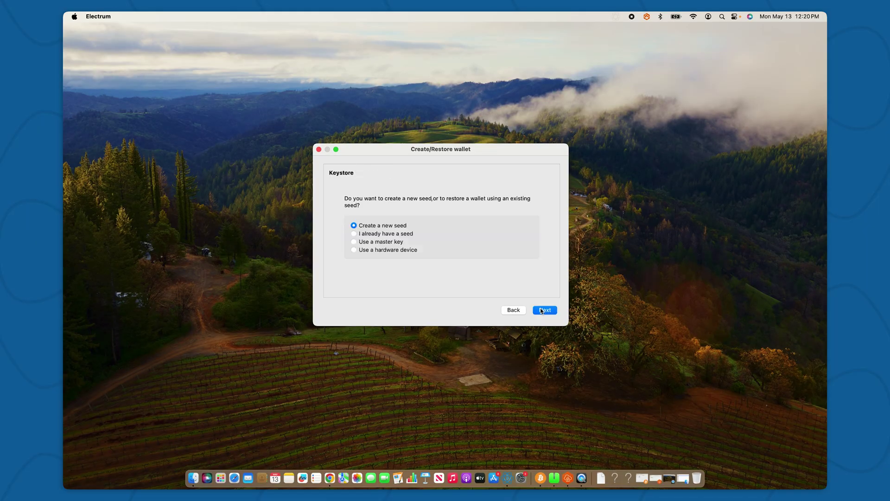
# - Use a hardware device as the first keystore with legacy multisig (p2sh) addresses
pyautogui.click(353, 250)
pyautogui.click(545, 310)
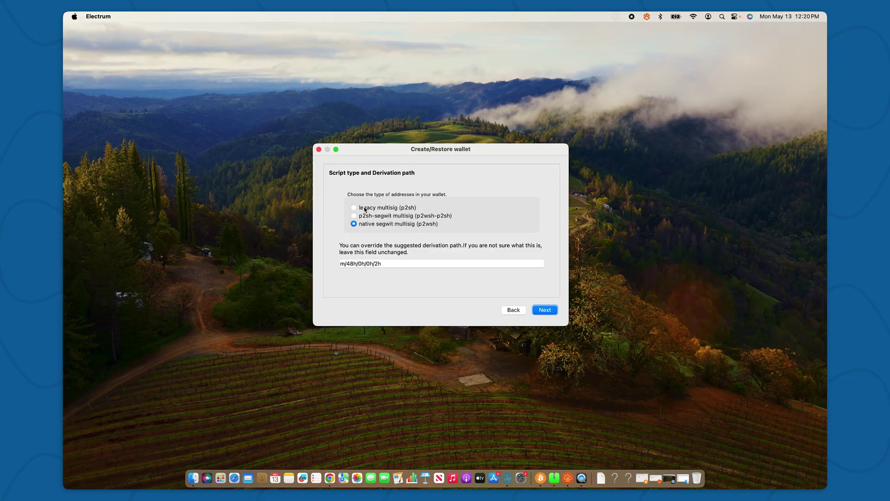
pyautogui.click(354, 208)
pyautogui.click(196, 476)
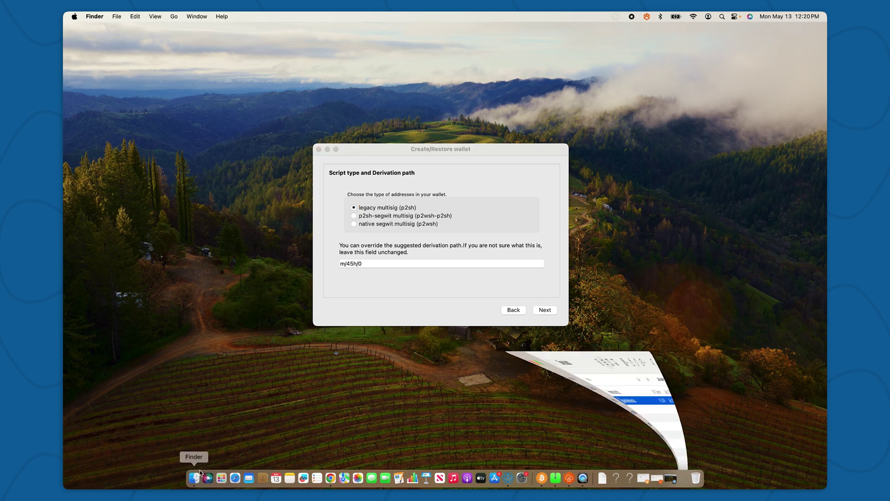
# - Open wallet-config-Inheritance vault.json in TextEdit and hide Finder
pyautogui.rightClick(271, 209)
pyautogui.moveTo(279, 225)
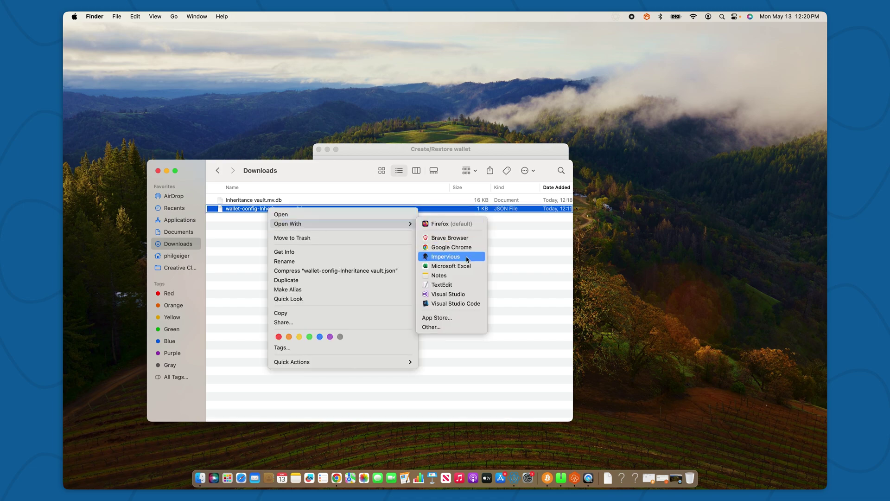
pyautogui.click(459, 285)
pyautogui.click(544, 164)
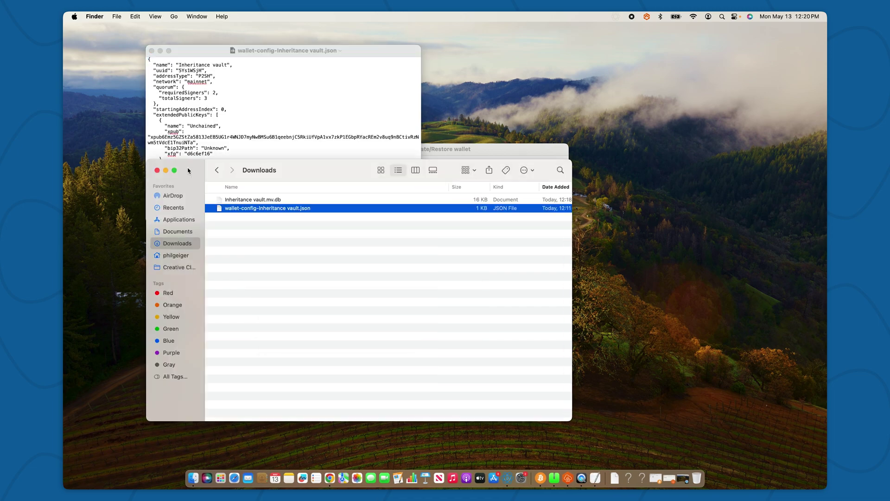
pyautogui.press('cmd+h')
pyautogui.moveTo(330, 51); pyautogui.dragTo(341, 212)
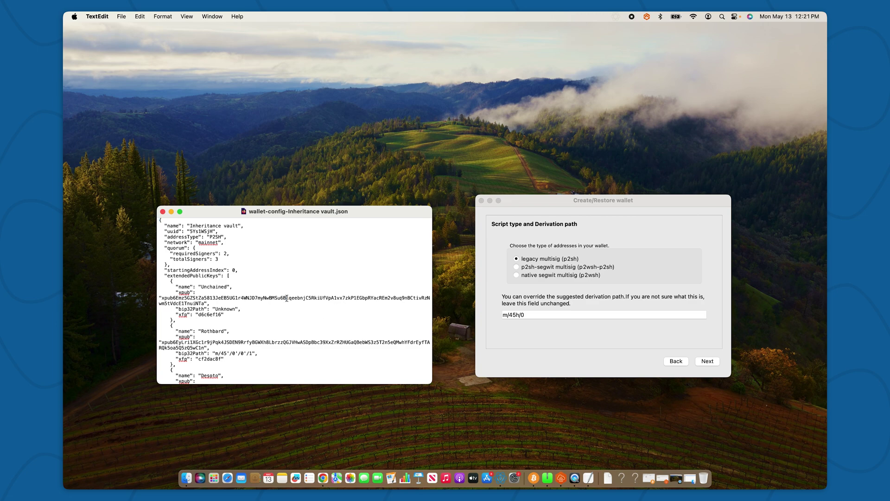
# - Copy the second key's derivation path m/45'/0'/0'/1 from the JSON file
pyautogui.scroll(-5, 287, 298)
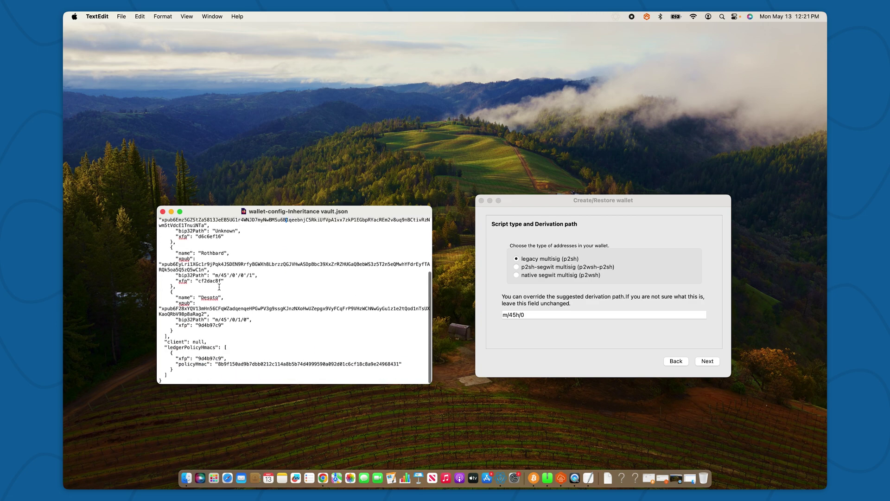
pyautogui.moveTo(215, 275); pyautogui.dragTo(249, 275)
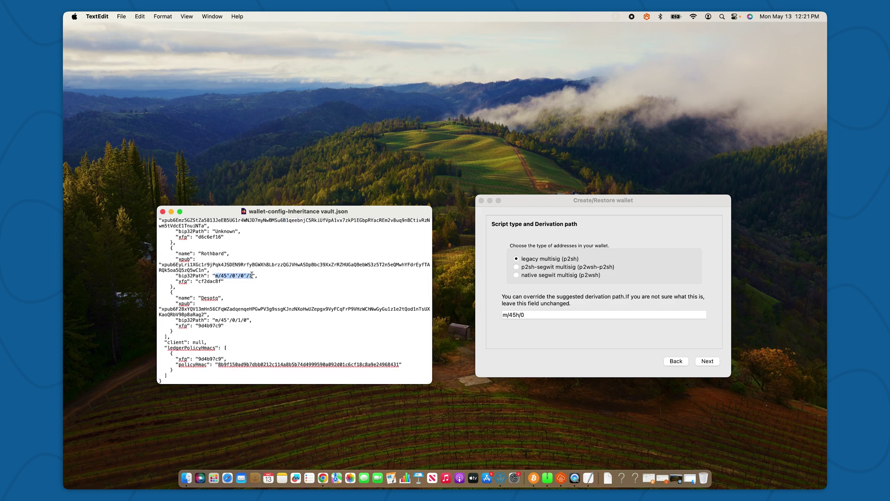
pyautogui.press('super+c')
pyautogui.click(538, 314)
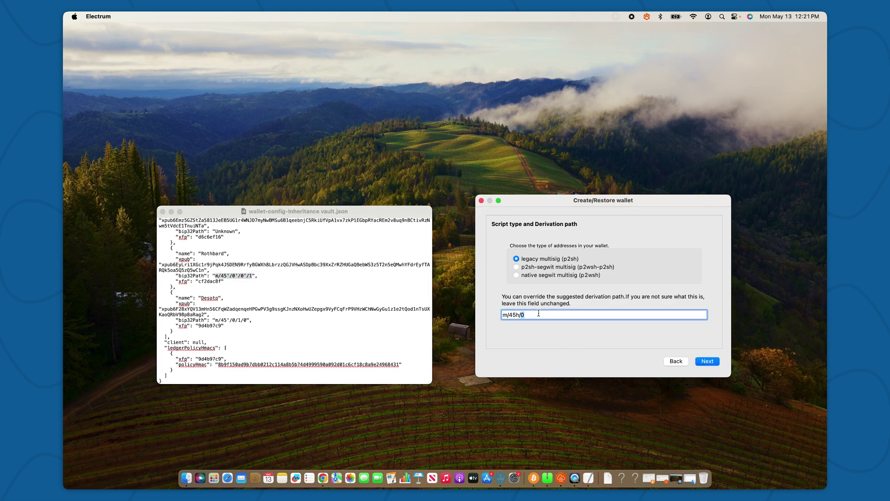
# - Replace the derivation path with m/45'/0'/0'/1 and fetch the Trezor T xpub without a passphrase
pyautogui.press('super+a')
pyautogui.press('super+v')
pyautogui.click(707, 361)
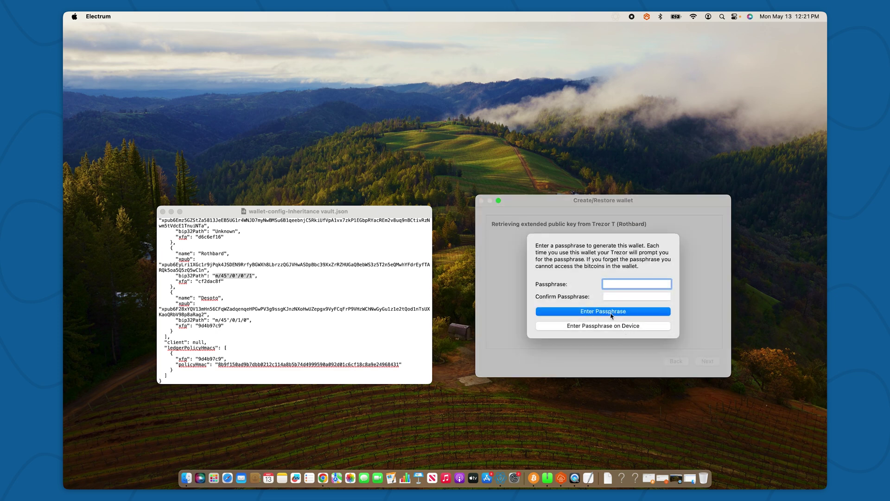
pyautogui.click(611, 314)
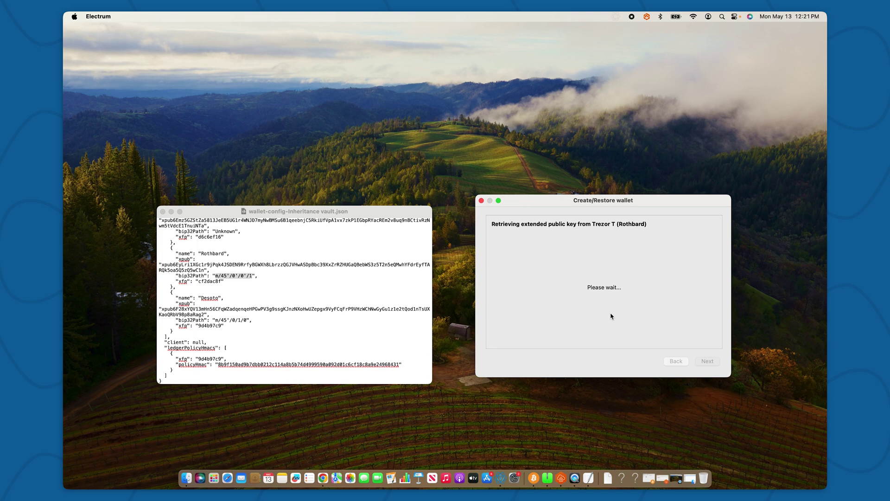